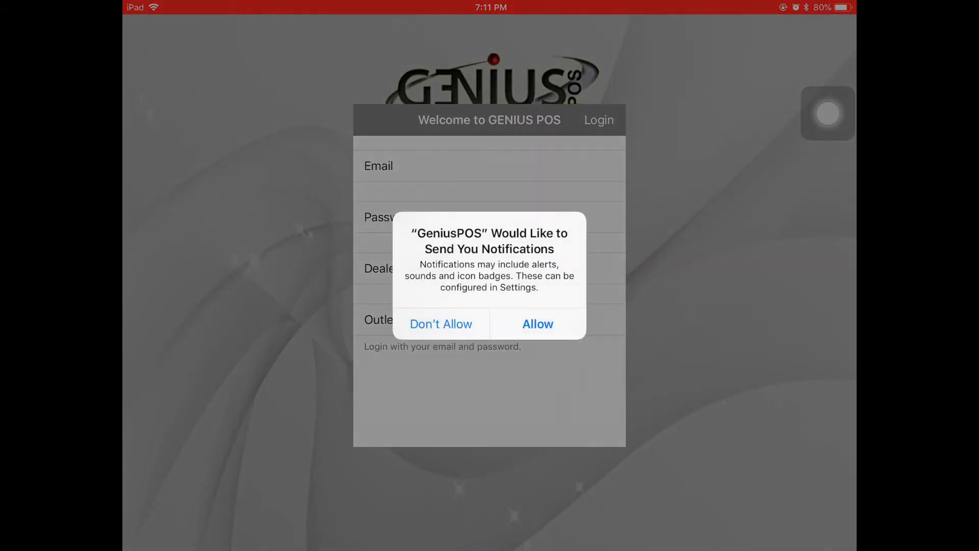
- Allow notifications and enter the demo account email and password
{"action": "left_click", "coordinate": [539, 324]}
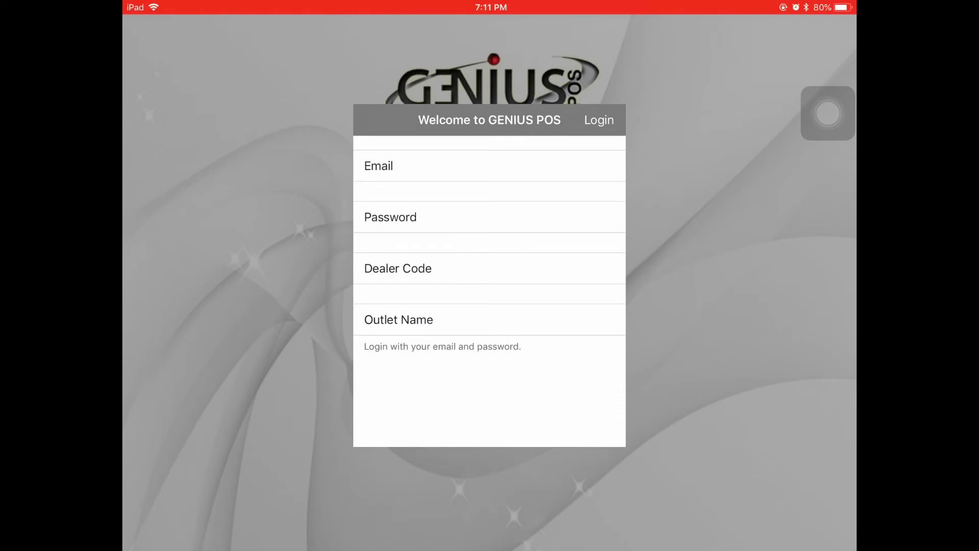
{"action": "left_click", "coordinate": [535, 166]}
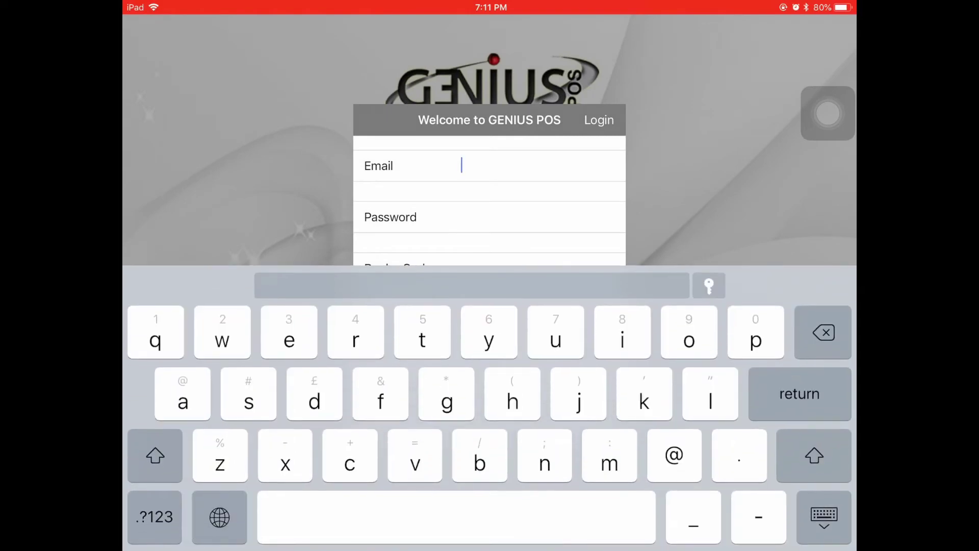
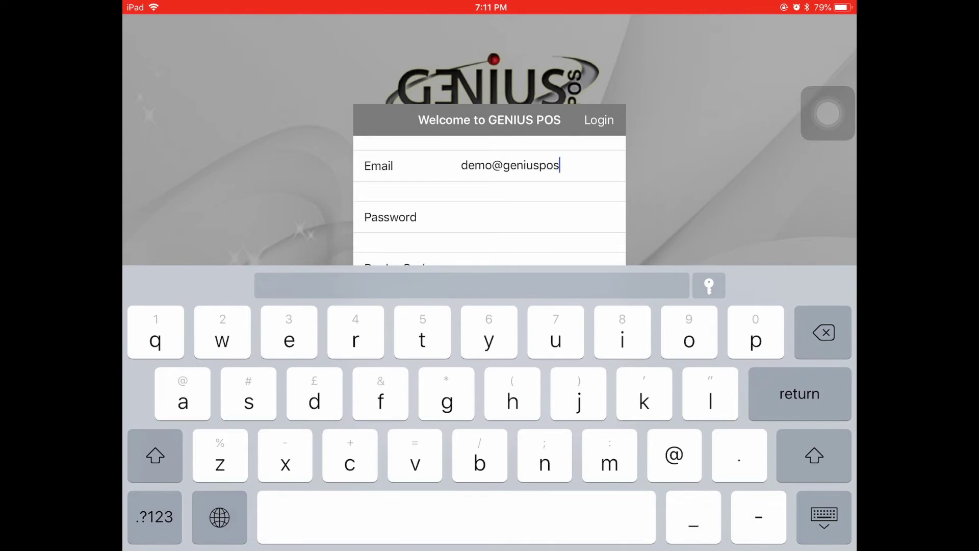
{"action": "key", "text": "Escape"}
{"action": "left_click", "coordinate": [539, 166]}
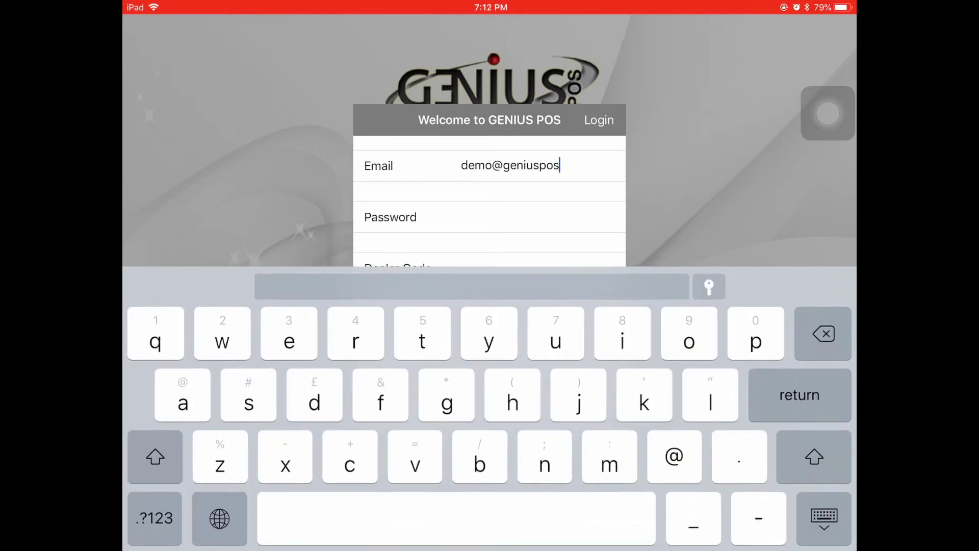
{"action": "left_click", "coordinate": [536, 217]}
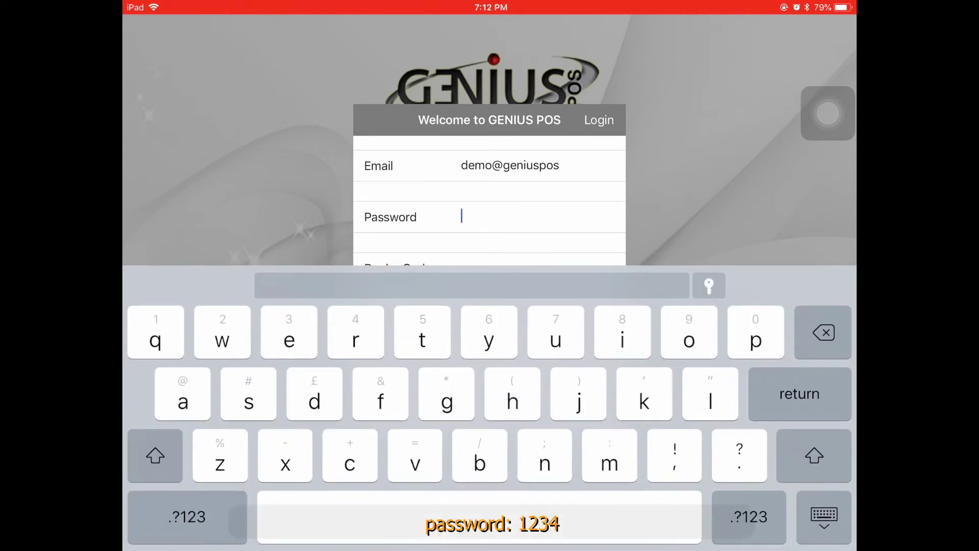
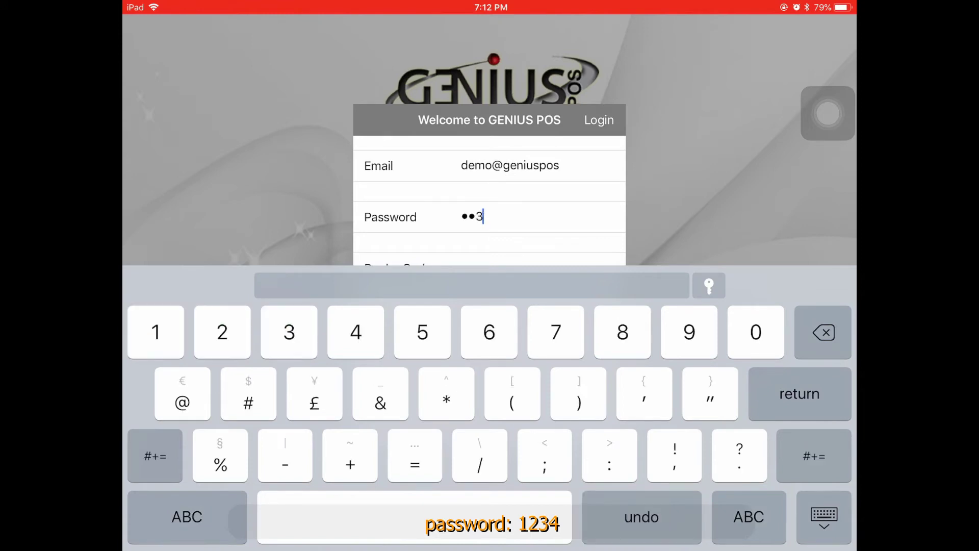
- Enter the dealer code, with capital letters and digits
{"action": "left_click", "coordinate": [536, 267]}
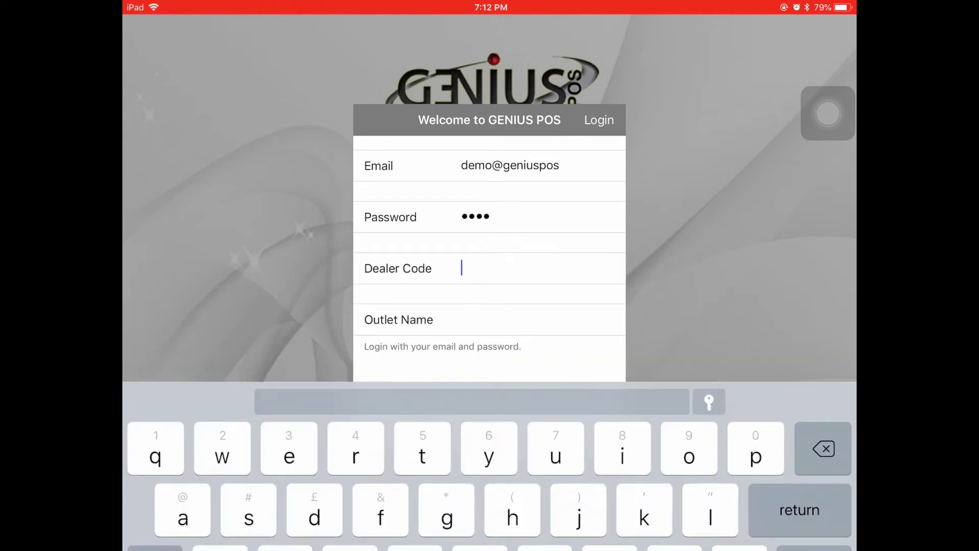
{"action": "left_click", "coordinate": [814, 456]}
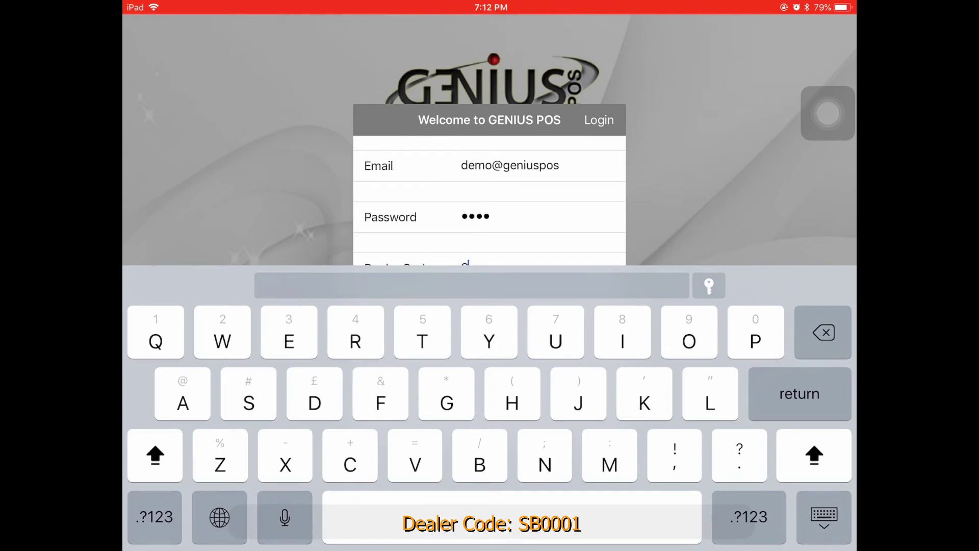
{"action": "left_click", "coordinate": [750, 516]}
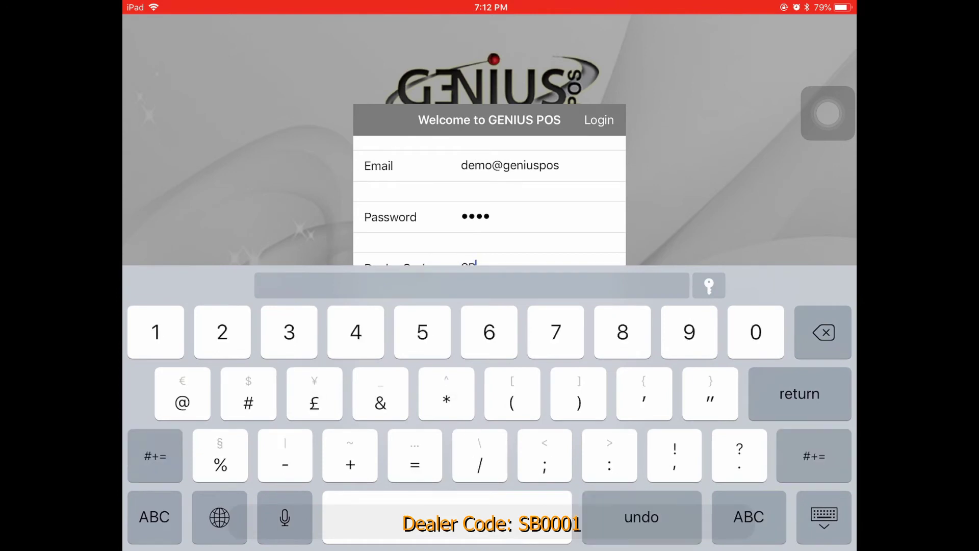
{"action": "left_click", "coordinate": [756, 333]}
{"action": "left_click", "coordinate": [756, 332]}
{"action": "left_click", "coordinate": [157, 332]}
{"action": "left_click", "coordinate": [155, 517]}
{"action": "left_click", "coordinate": [826, 516]}
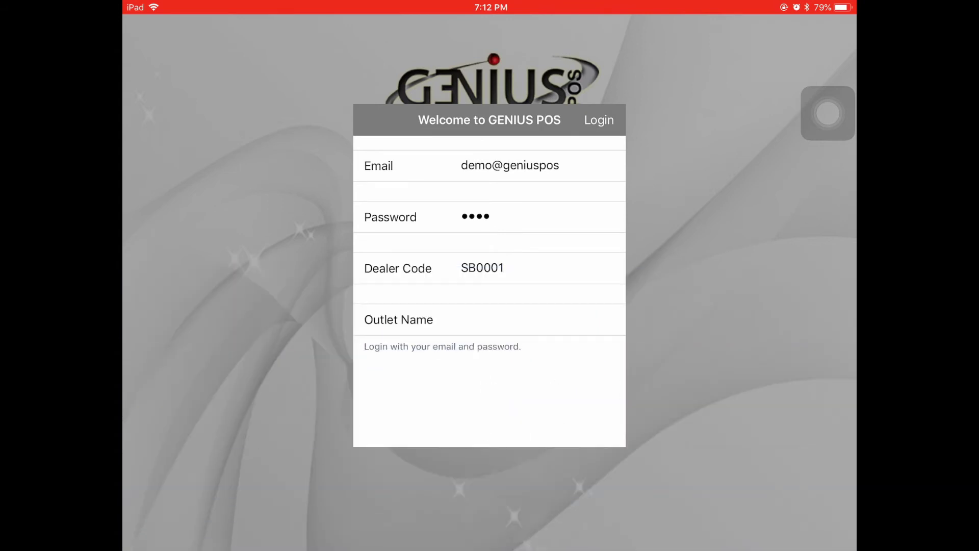
- Enter a capitalised outlet name and submit the login
{"action": "left_click", "coordinate": [536, 313]}
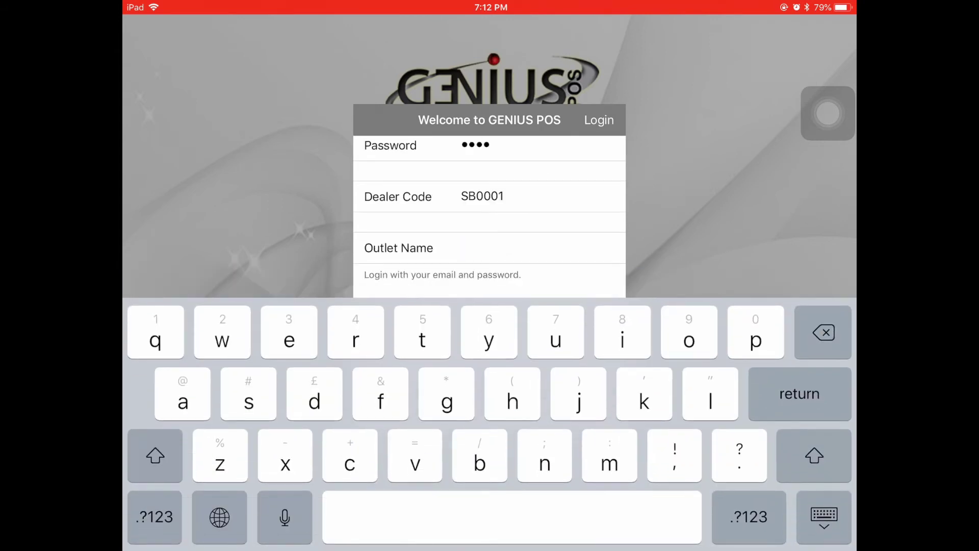
{"action": "left_click", "coordinate": [814, 456]}
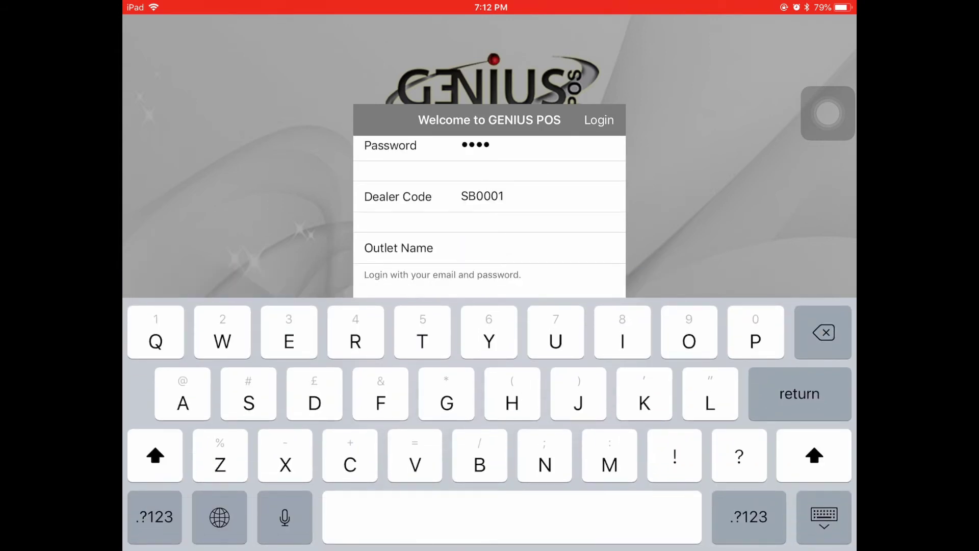
{"action": "type", "text": "Seng"}
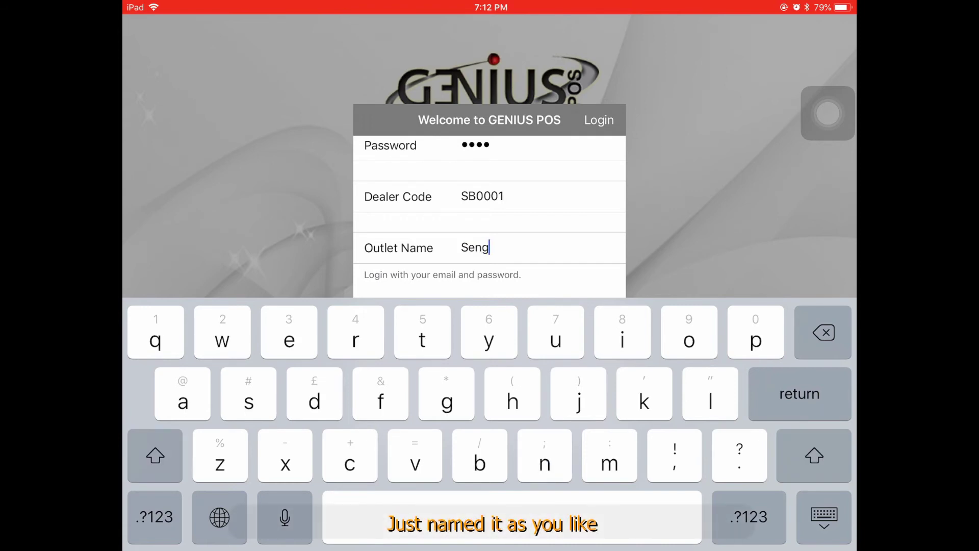
{"action": "left_click", "coordinate": [599, 120]}
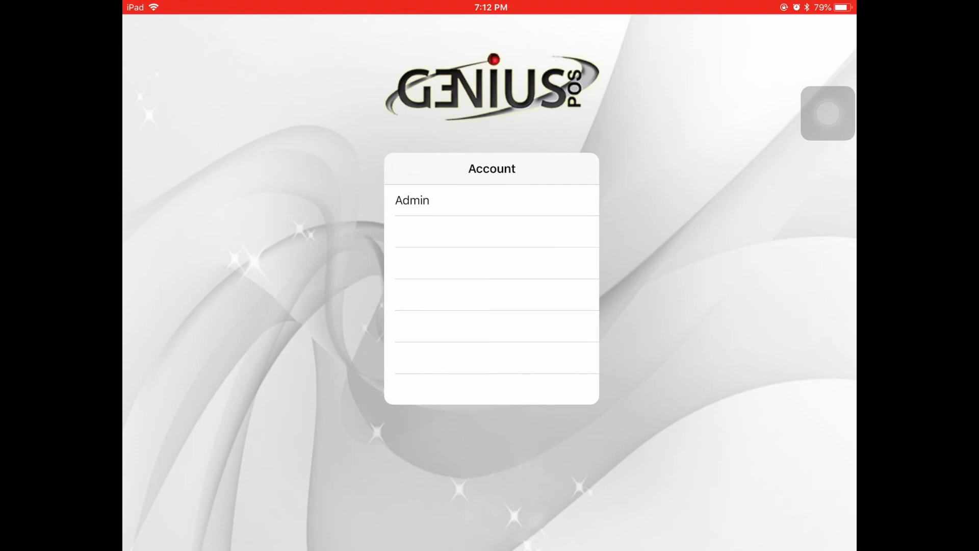
{"action": "left_click", "coordinate": [492, 200]}
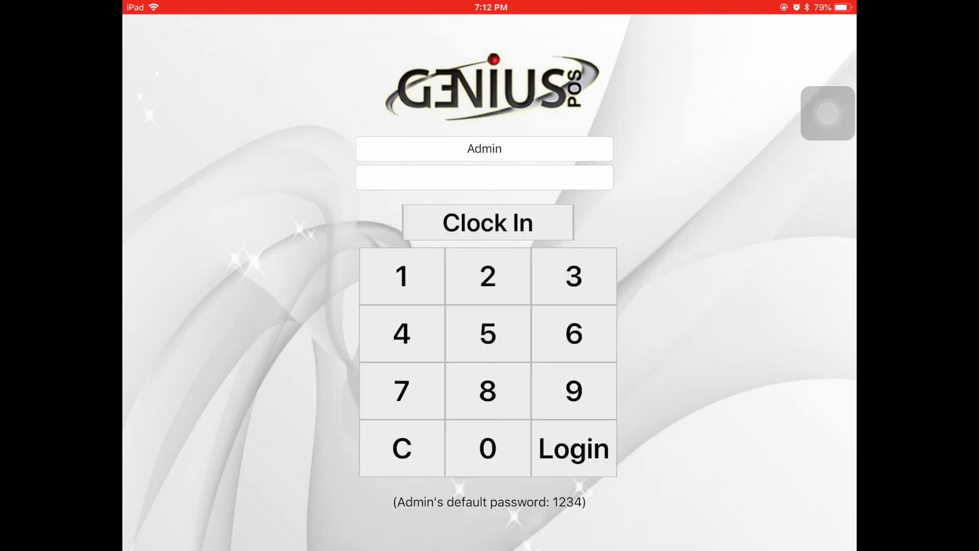
{"action": "left_click", "coordinate": [402, 276]}
{"action": "left_click", "coordinate": [488, 277]}
{"action": "left_click", "coordinate": [574, 277]}
{"action": "left_click", "coordinate": [402, 333]}
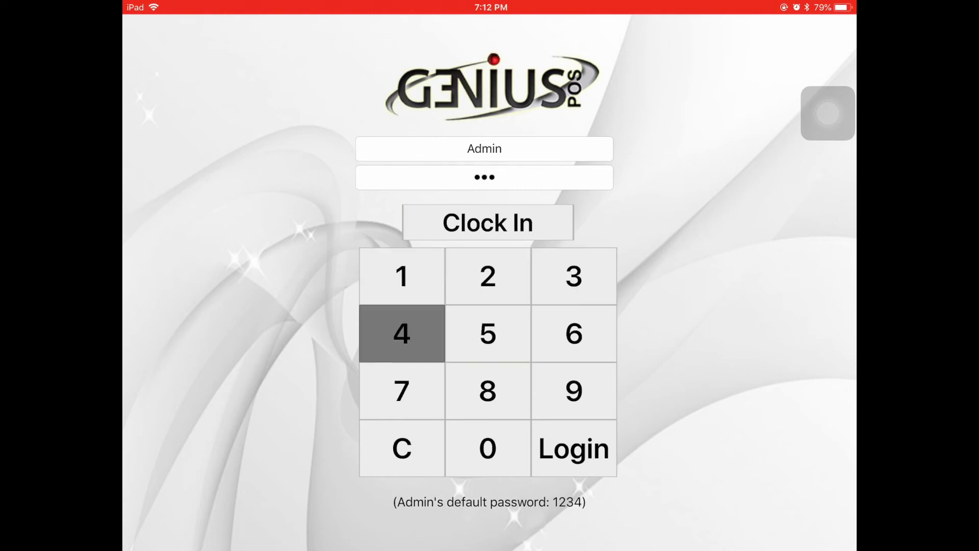
{"action": "left_click", "coordinate": [574, 448]}
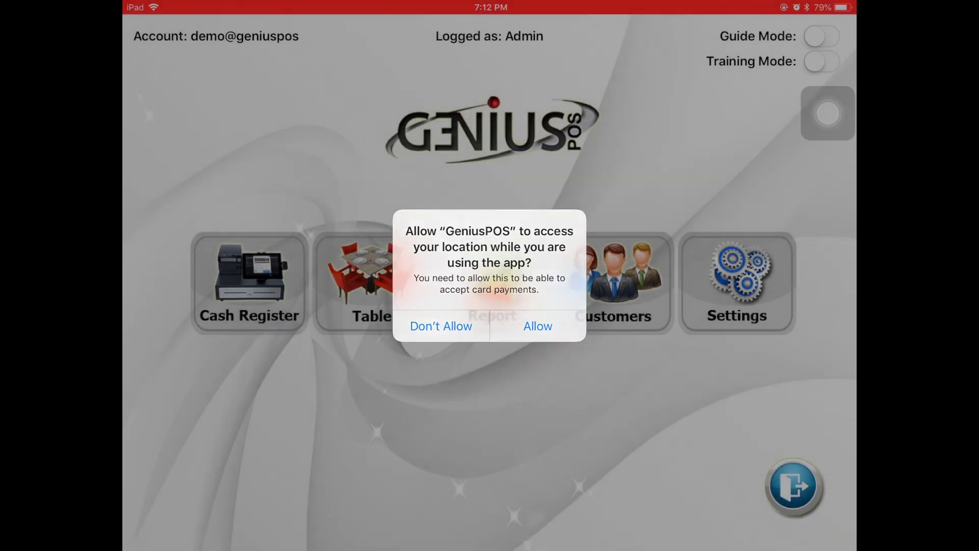
- Allow location access, then use the door logout icon at bottom right
{"action": "left_click", "coordinate": [538, 326]}
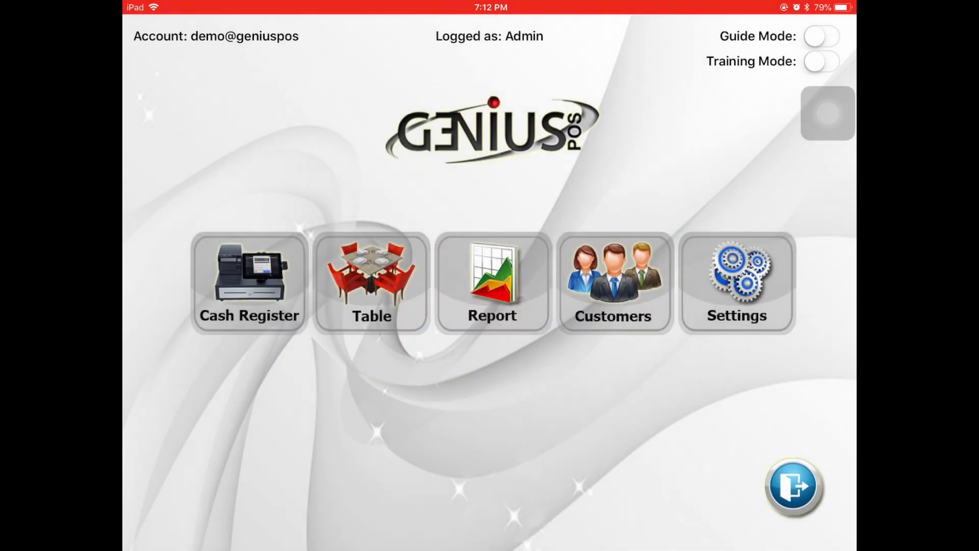
{"action": "left_click", "coordinate": [793, 485]}
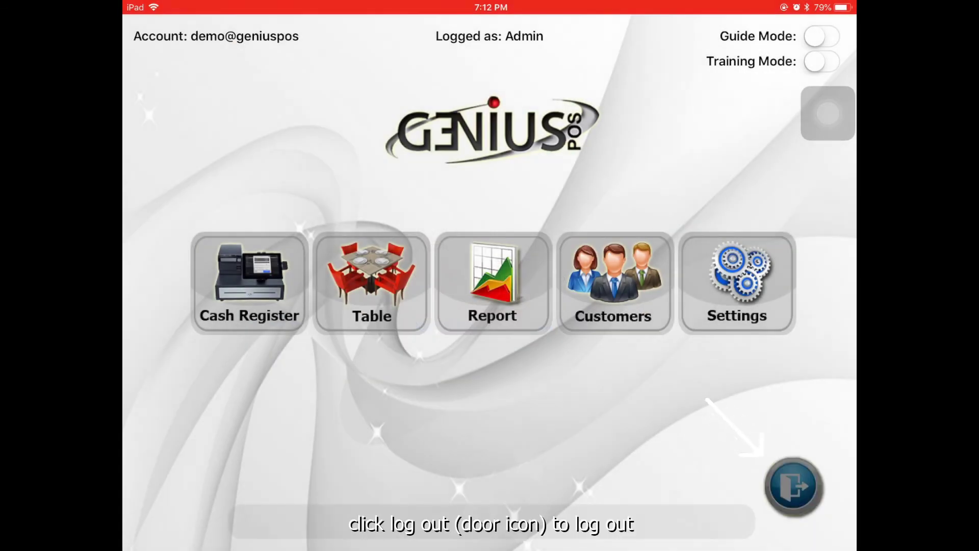